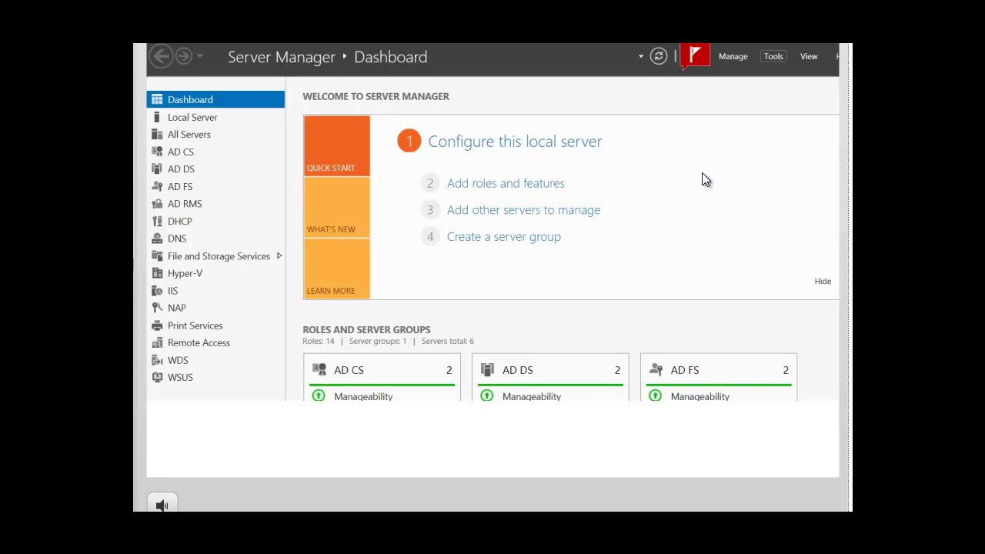
# Open the Windows Deployment Services console and start the configuration wizard for the server listed under Servers
pyautogui.click(774, 56)
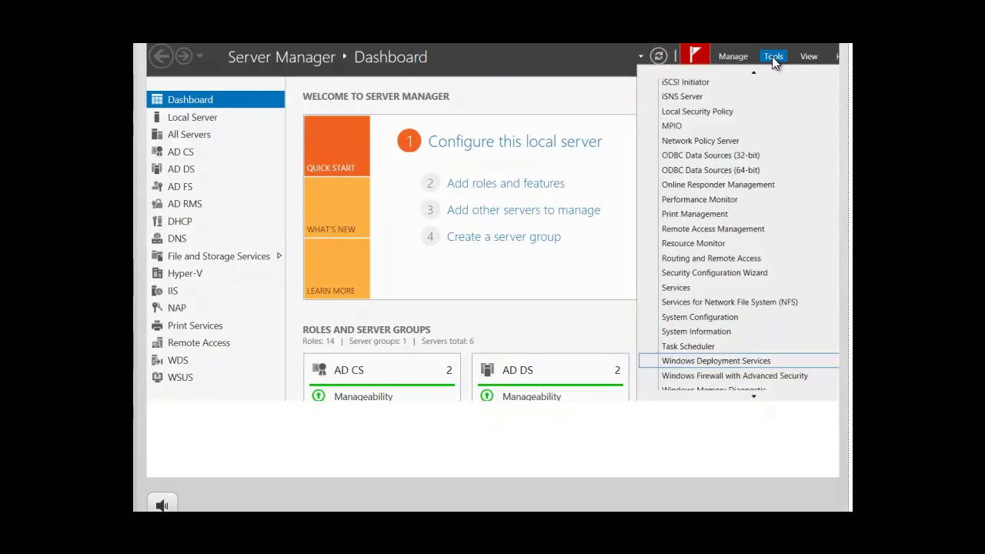
pyautogui.click(733, 361)
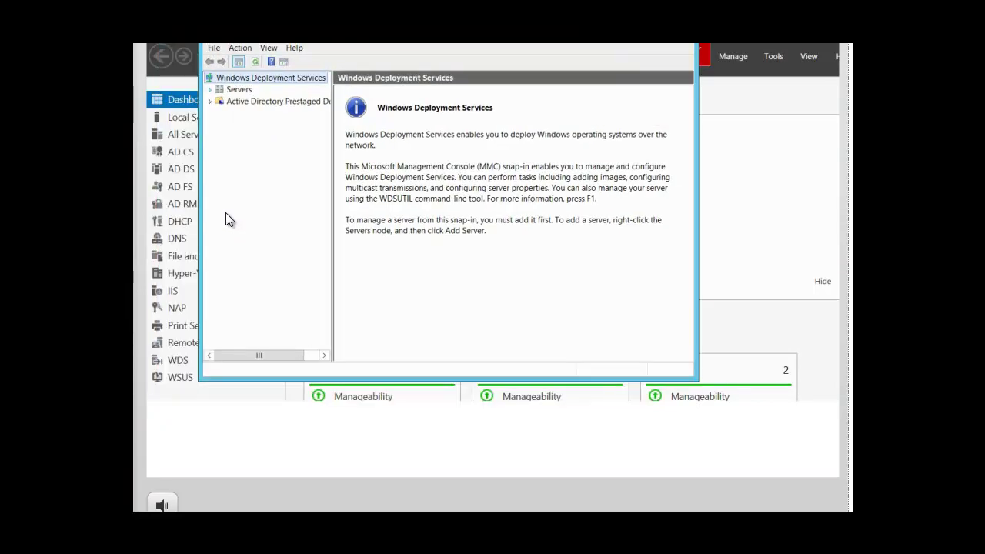
pyautogui.click(212, 91)
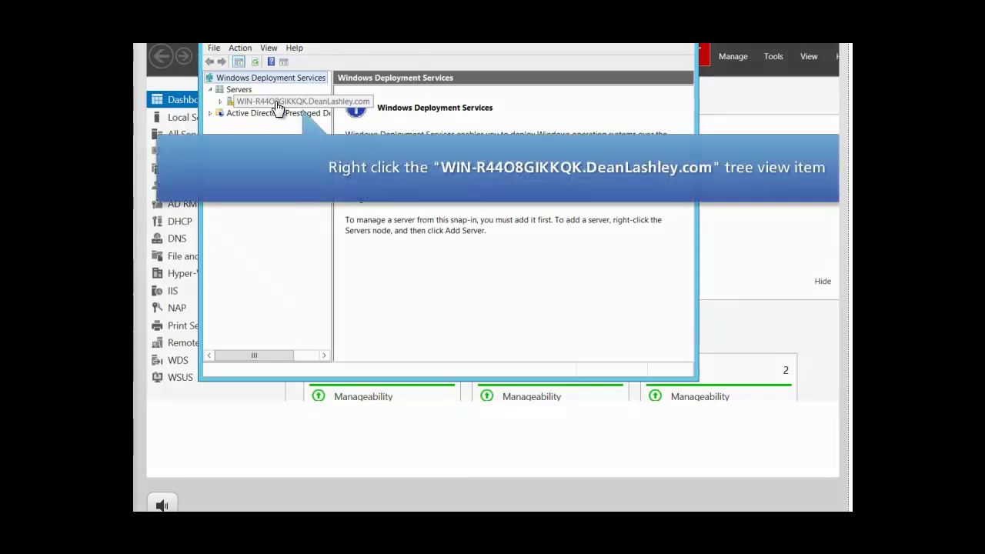
pyautogui.rightClick(281, 106)
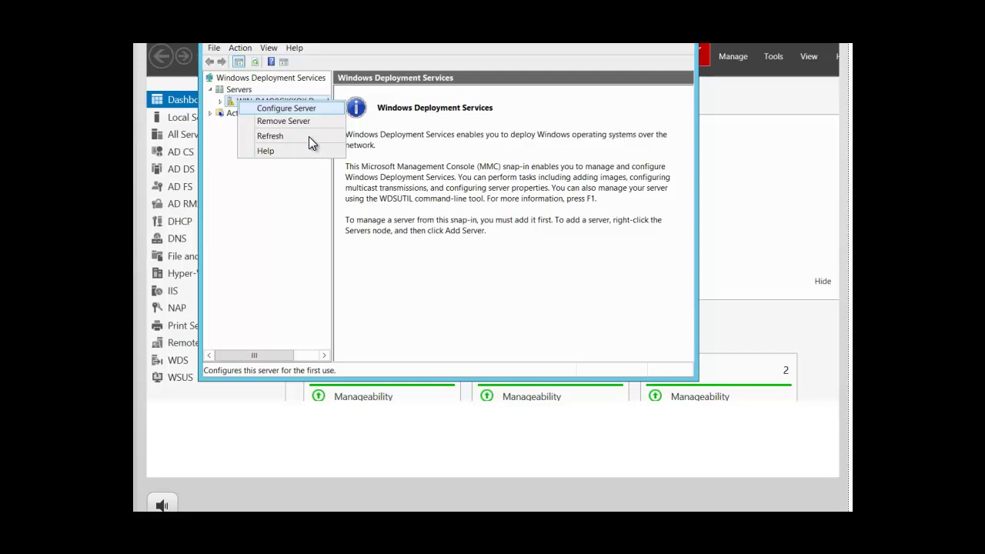
pyautogui.click(301, 109)
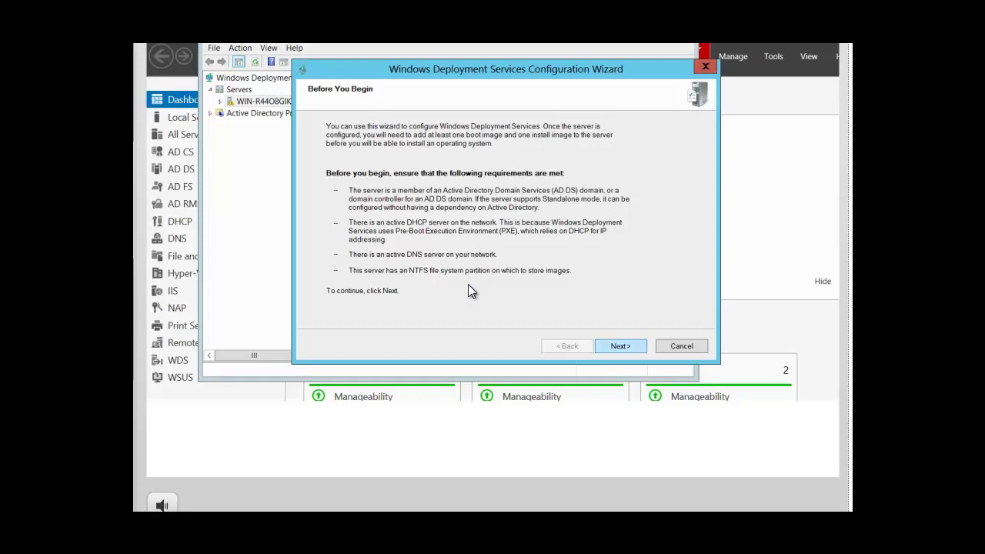
# Choose integration with Active Directory and accept E:\RemoteInstall as the remote installation folder despite it being on the system volume
pyautogui.click(620, 347)
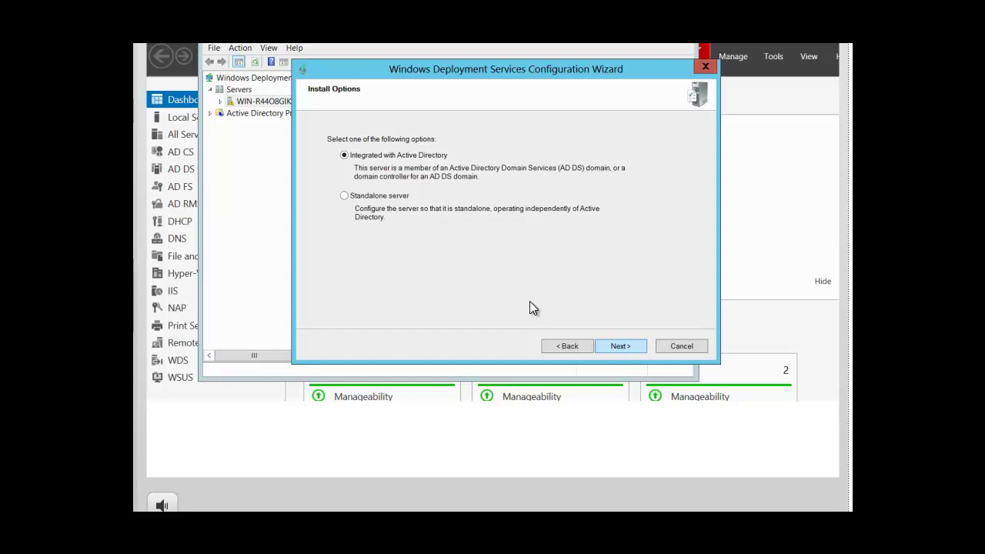
pyautogui.click(344, 155)
pyautogui.click(619, 346)
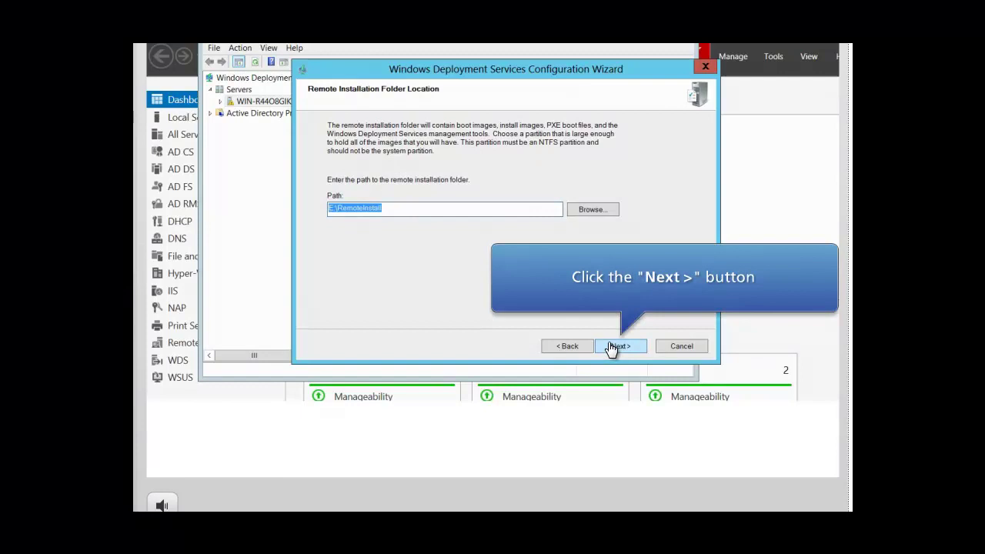
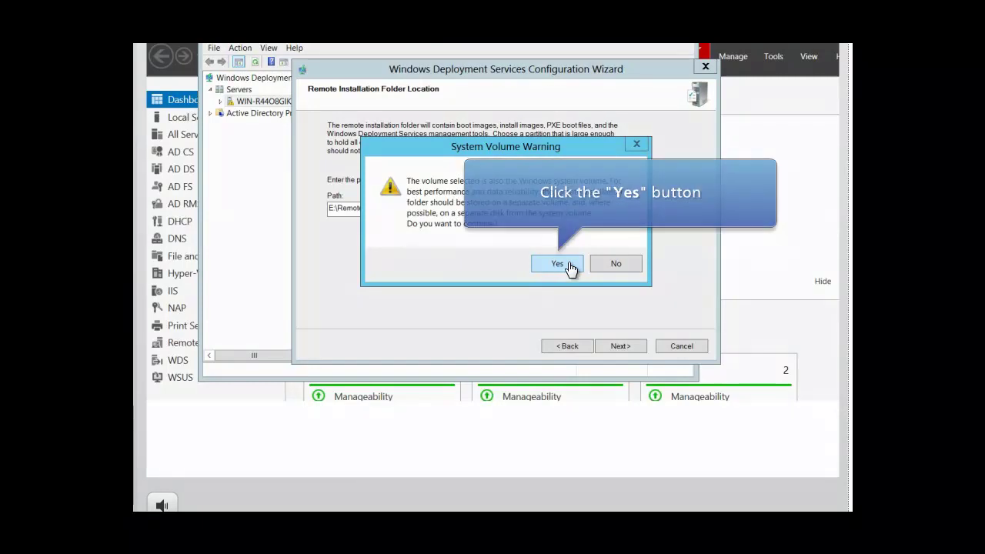
pyautogui.click(570, 267)
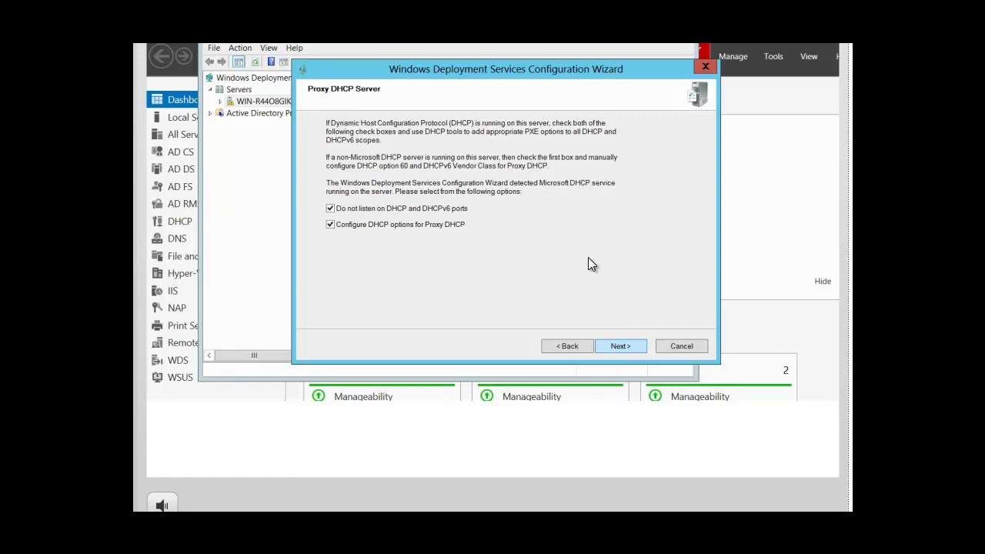
# Keep both proxy DHCP options and finish the configuration with PXE responding to all client computers, requiring administrator approval for unknown ones
pyautogui.click(619, 350)
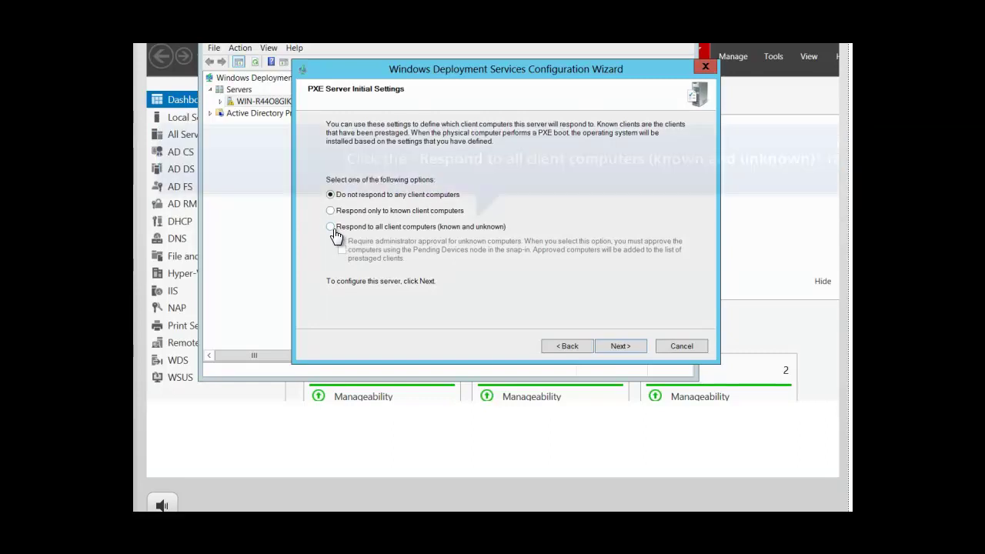
pyautogui.click(330, 227)
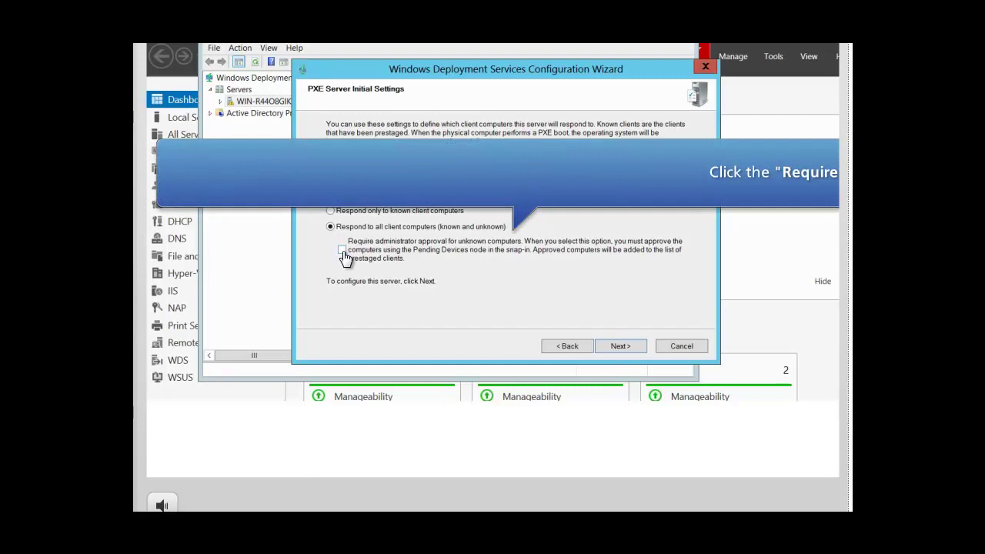
pyautogui.click(342, 250)
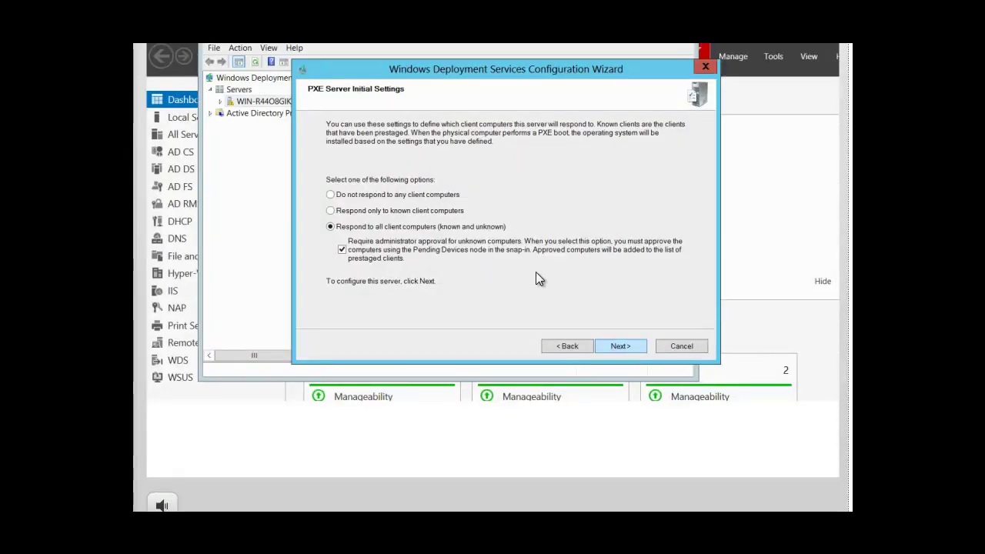
pyautogui.click(618, 346)
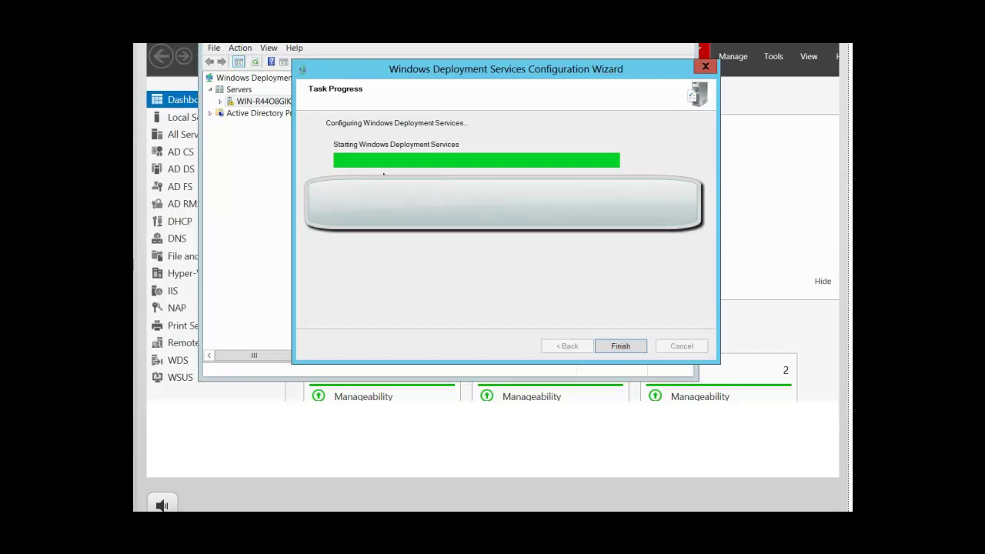
pyautogui.click(616, 348)
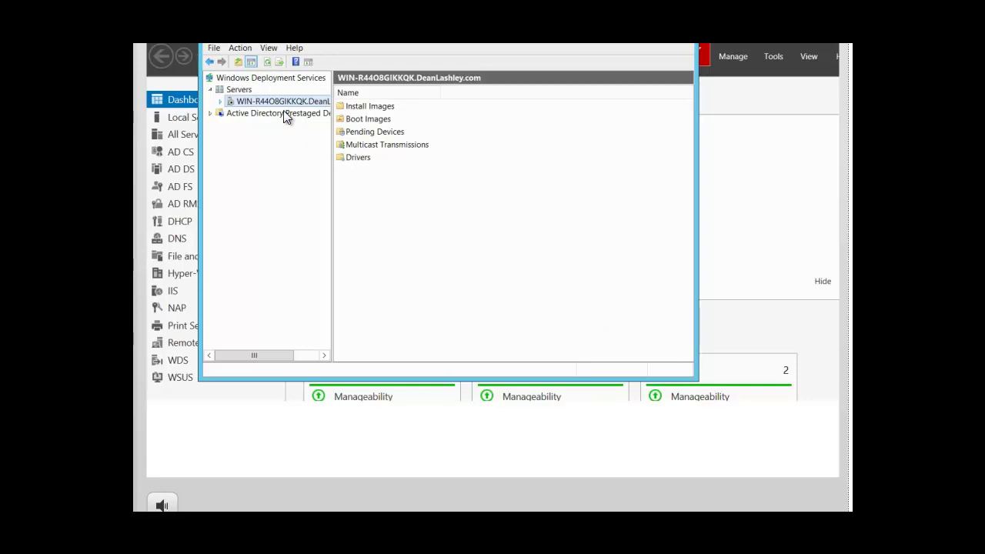
# Add an image group named wdconfigure under the server's Install Images
pyautogui.click(231, 106)
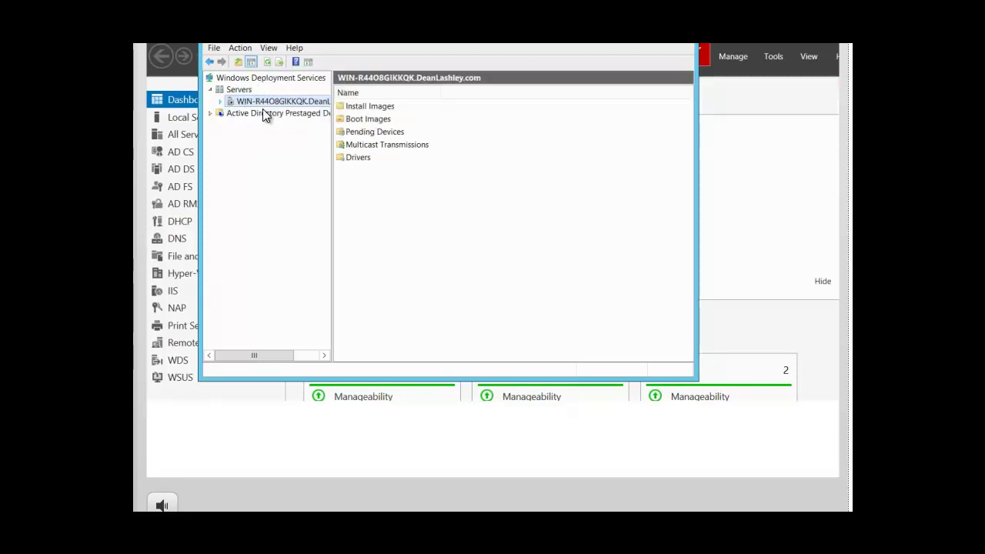
pyautogui.click(221, 104)
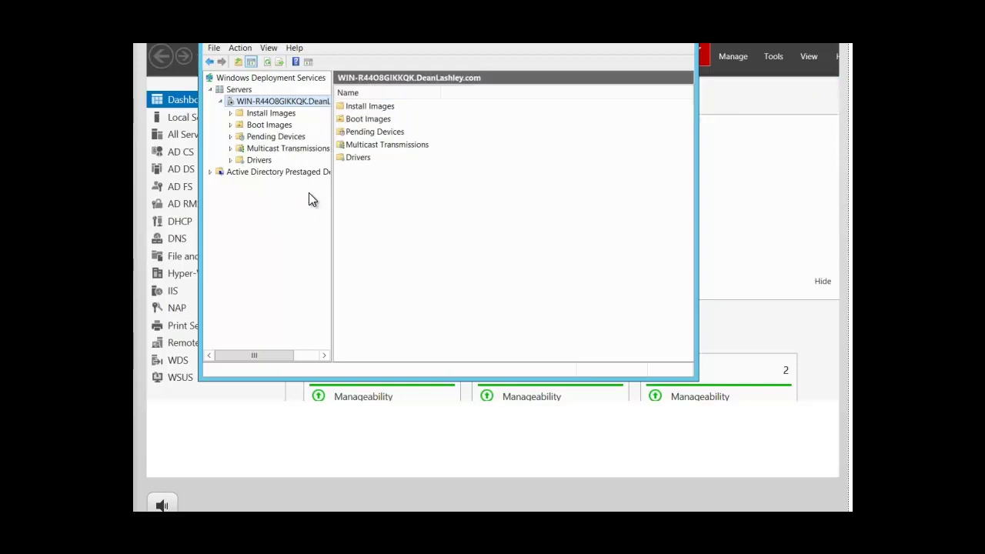
pyautogui.rightClick(271, 115)
pyautogui.press('Down')
pyautogui.press('Down')
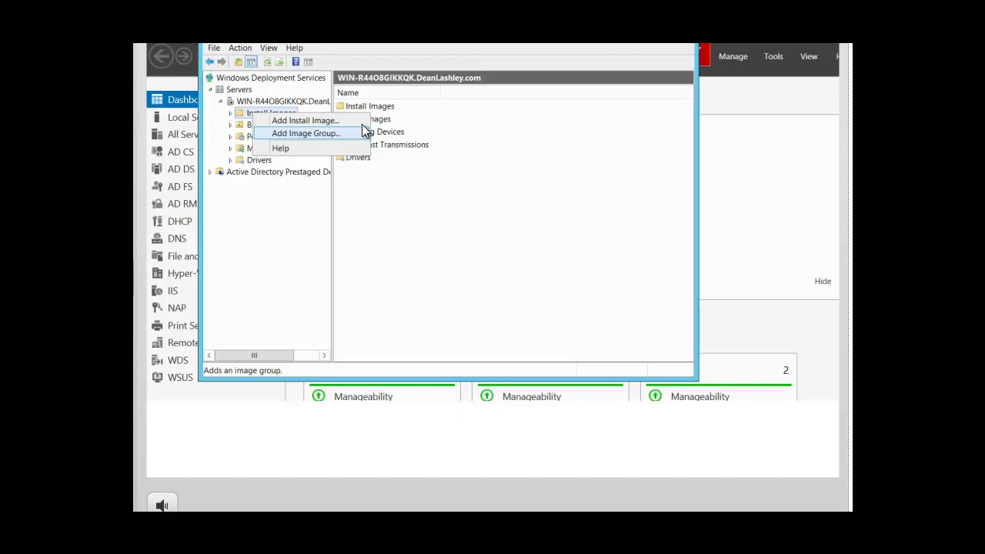
pyautogui.click(323, 134)
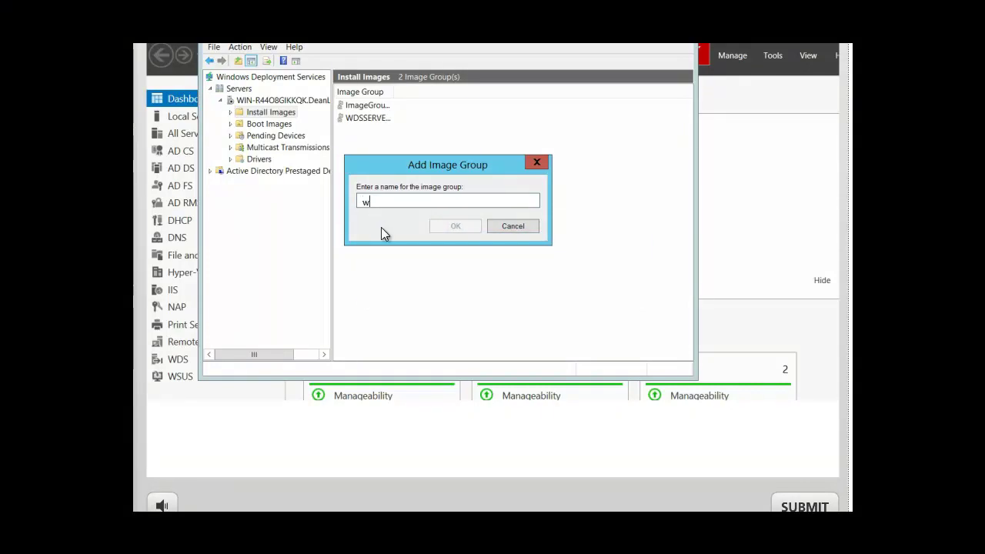
pyautogui.write('figure')
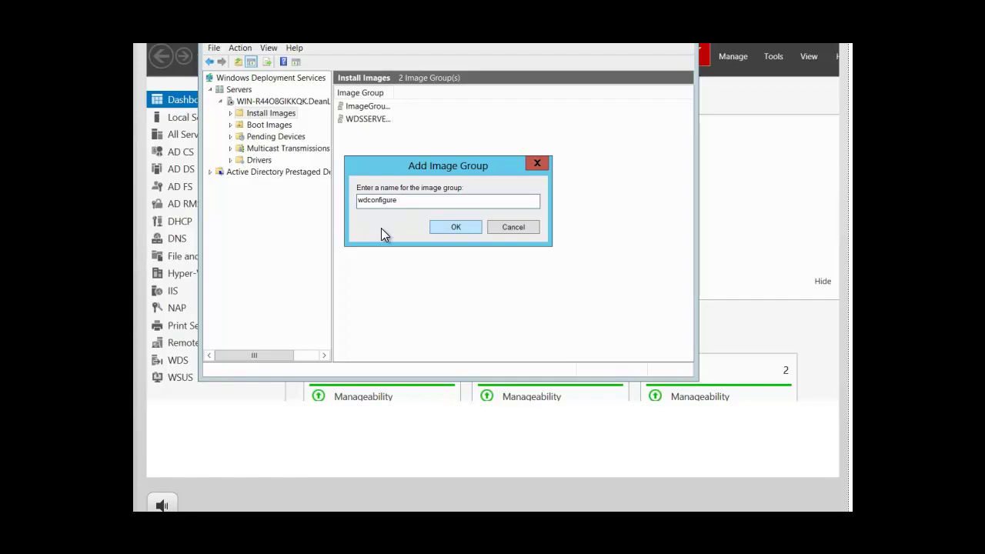
pyautogui.click(454, 229)
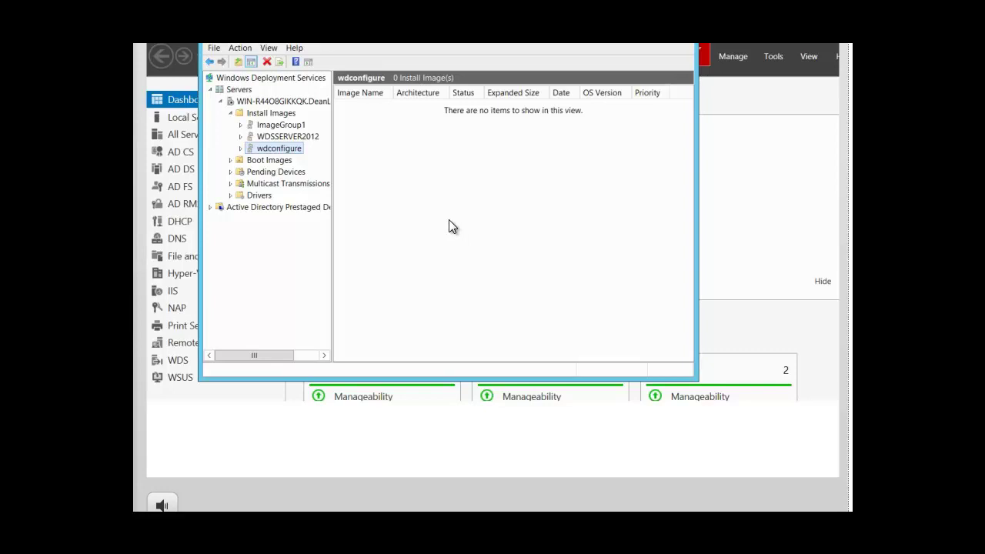
# Start adding an install image to the wdconfigure group, using E:\sources\install.wim as the image file
pyautogui.rightClick(277, 153)
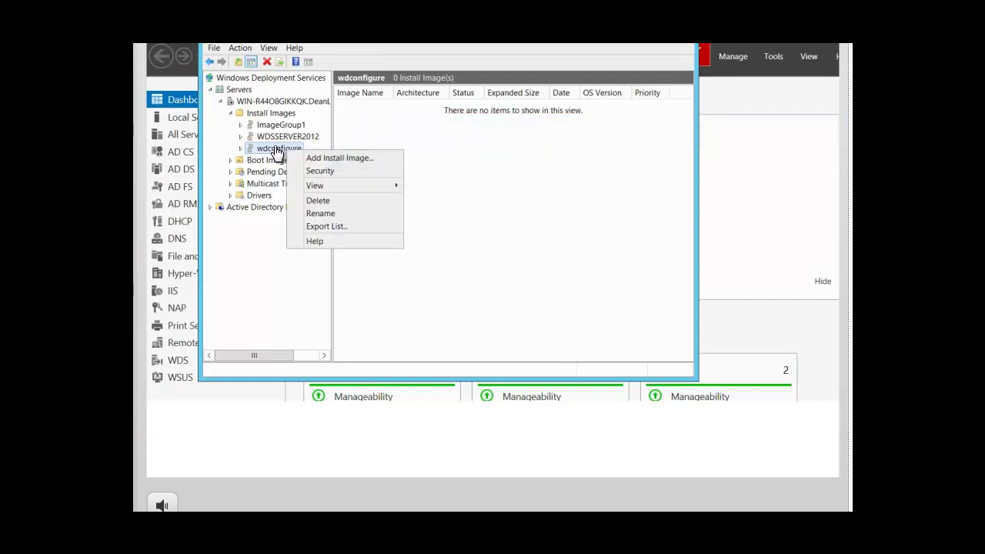
pyautogui.click(318, 158)
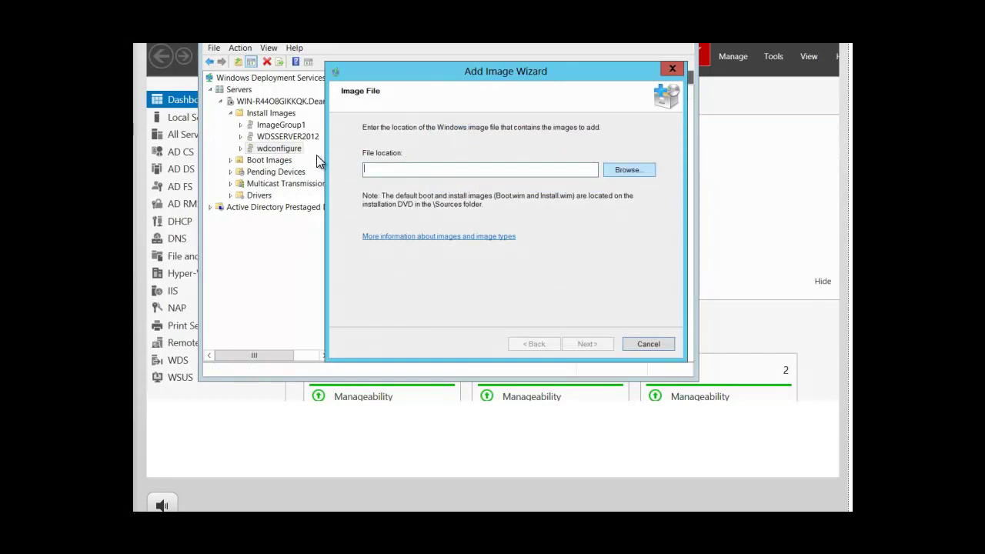
pyautogui.click(622, 174)
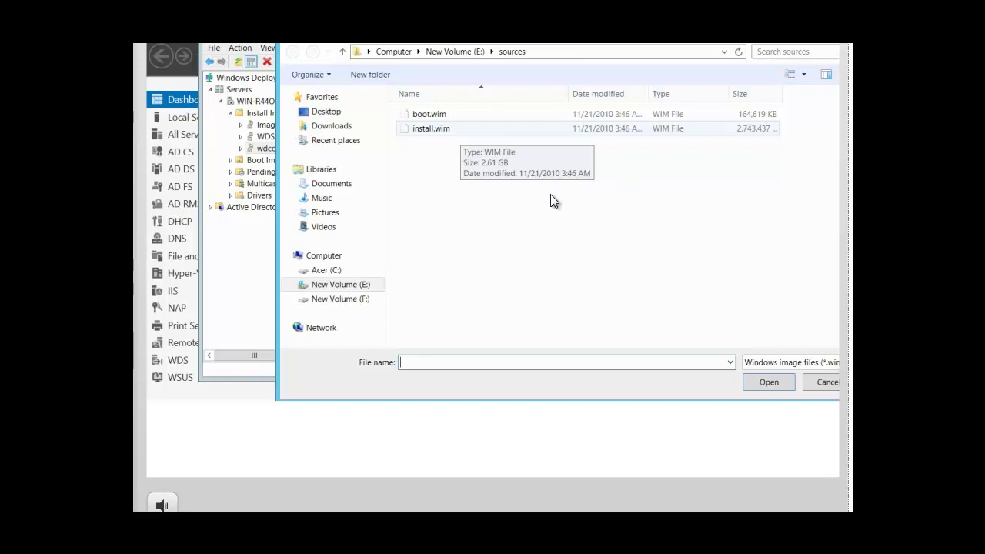
pyautogui.click(428, 133)
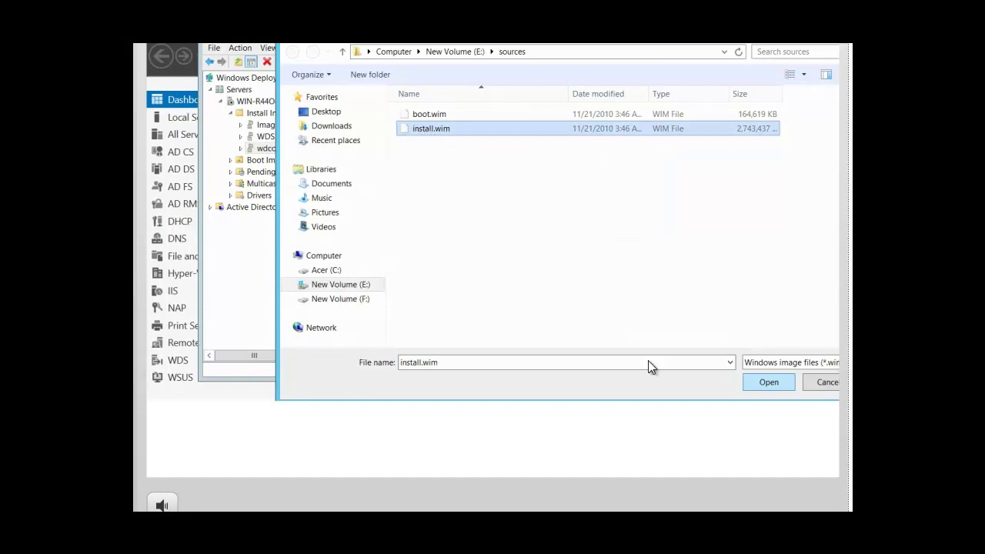
pyautogui.click(769, 385)
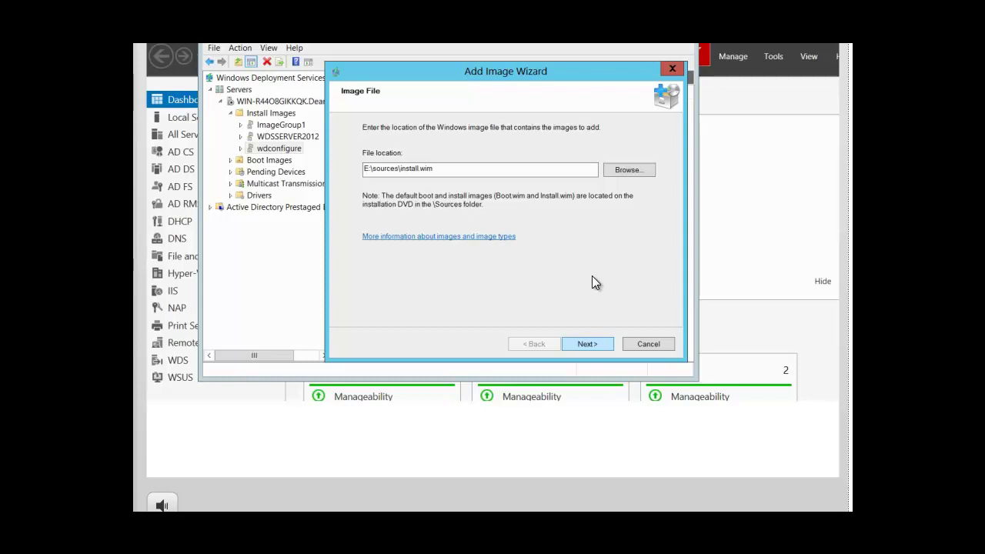
pyautogui.click(584, 344)
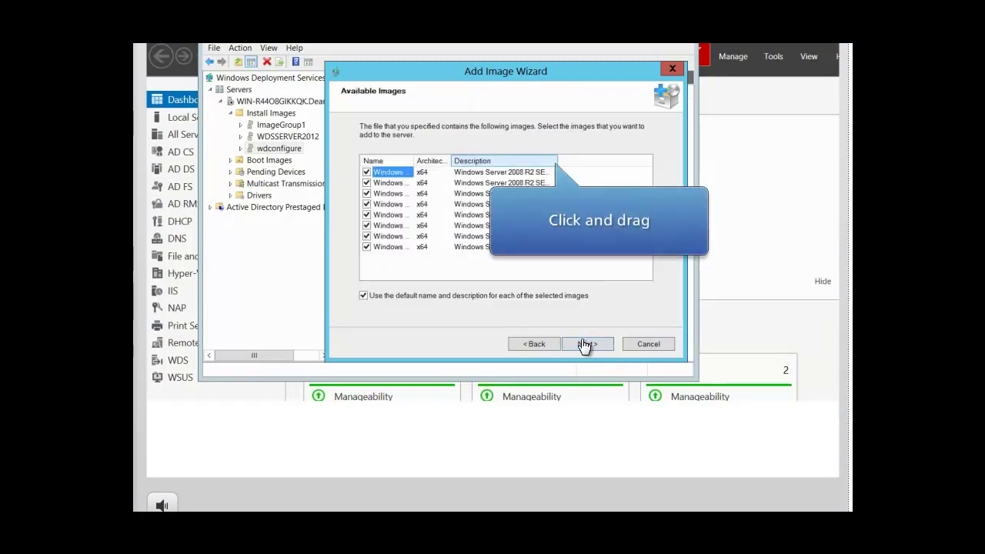
# Widen the Description column and deselect every available image except Windows Server 2008 R2 SERVERSTANDARD
pyautogui.moveTo(556, 159); pyautogui.dragTo(614, 158)
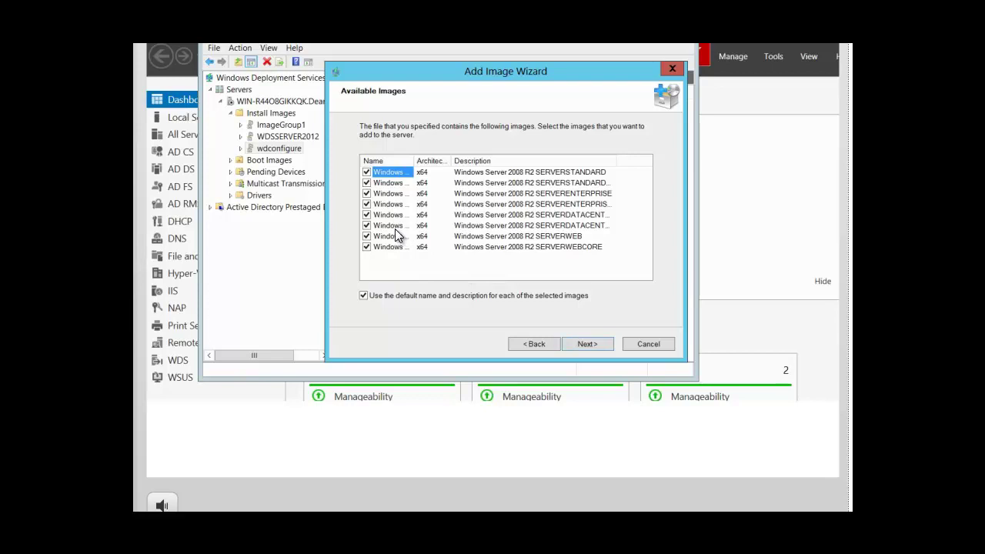
pyautogui.click(367, 184)
pyautogui.click(367, 194)
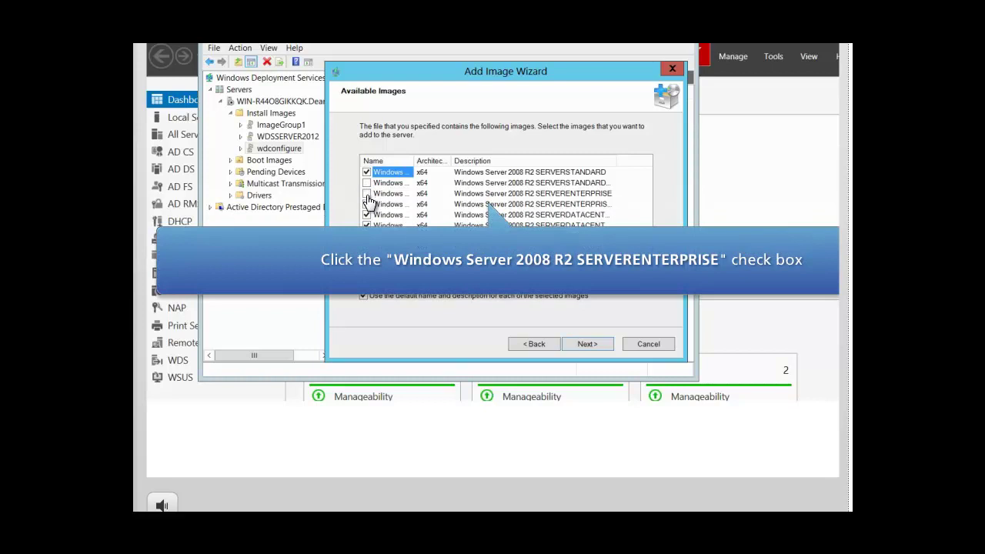
pyautogui.click(367, 205)
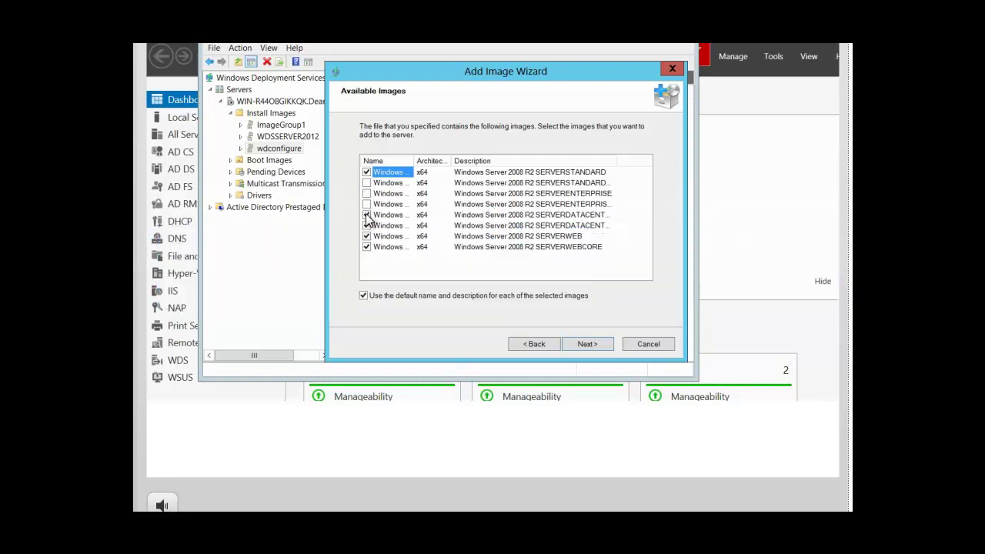
pyautogui.click(367, 216)
pyautogui.click(367, 225)
pyautogui.click(367, 236)
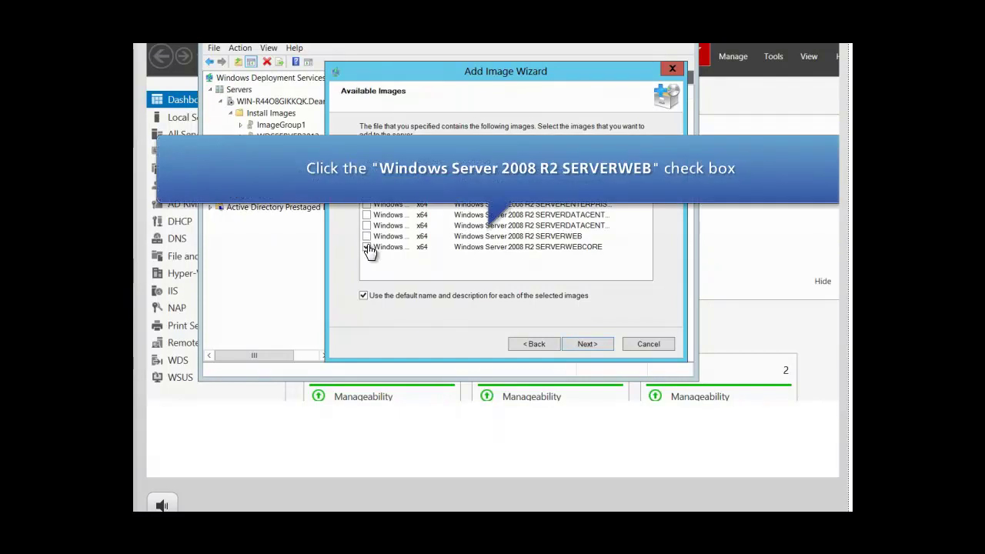
pyautogui.click(367, 247)
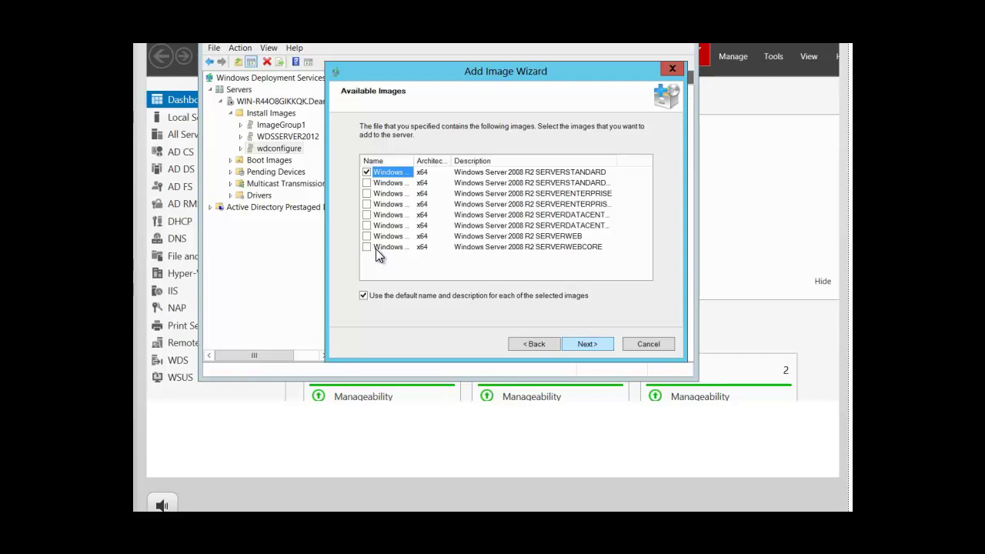
# Confirm the image selection, add it to the wdconfigure group and finish the wizard
pyautogui.click(588, 345)
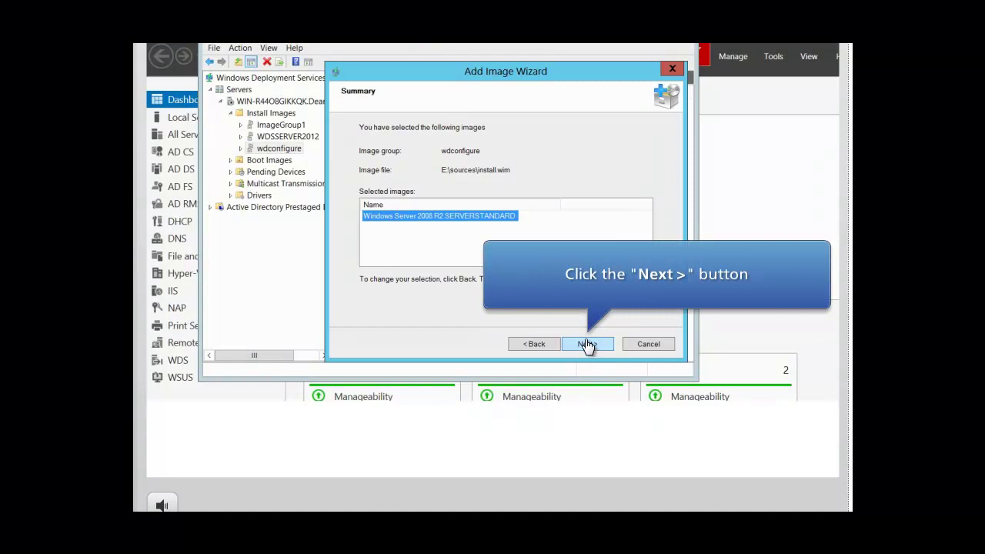
pyautogui.click(587, 345)
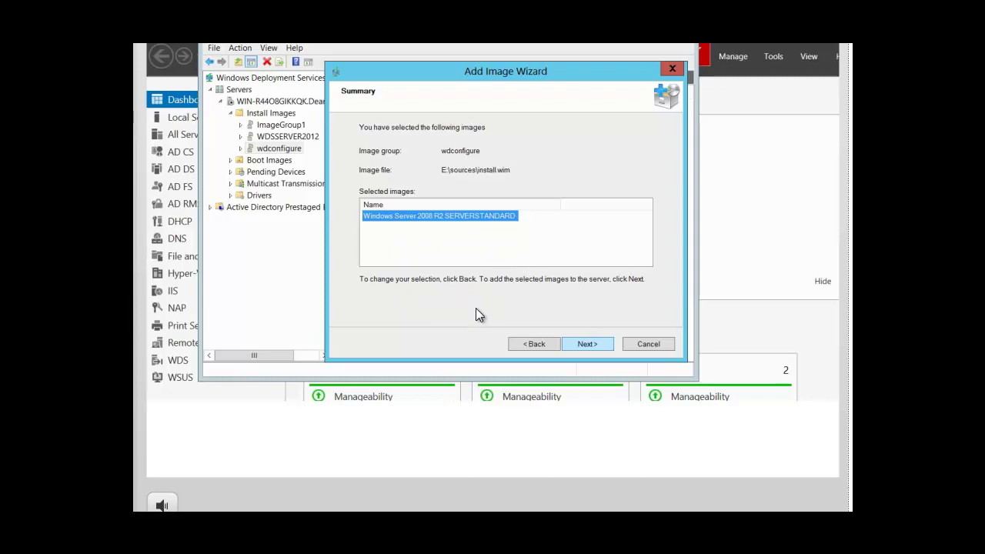
pyautogui.click(588, 347)
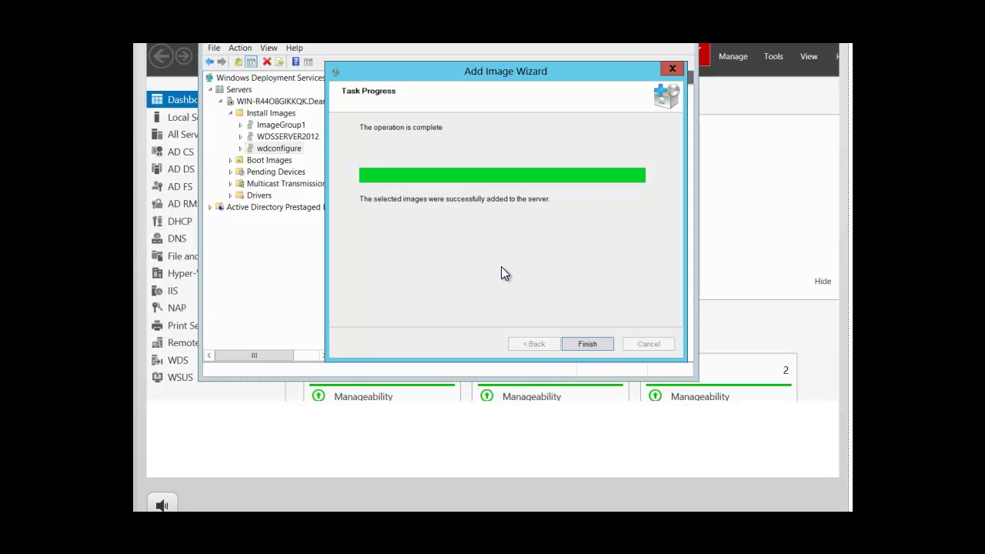
pyautogui.click(590, 344)
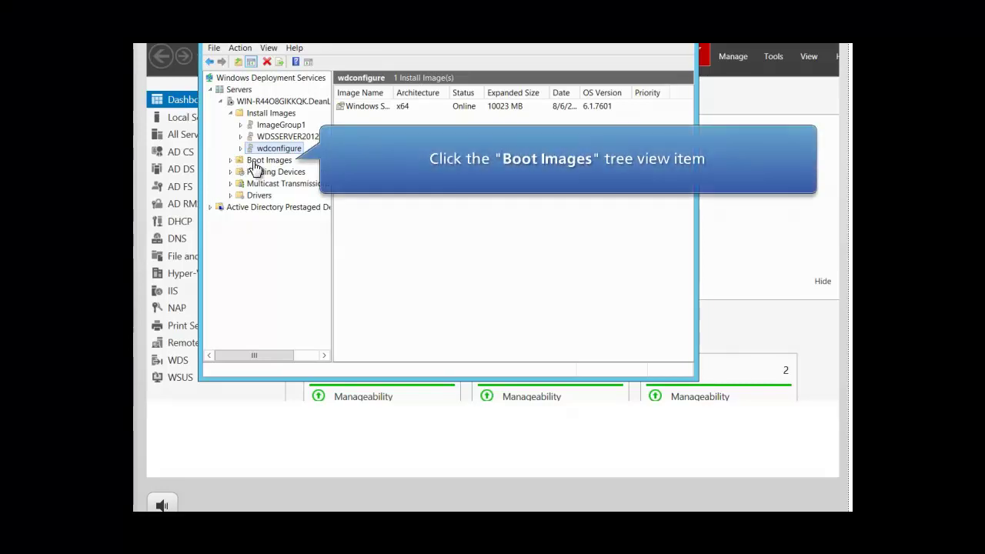
# Start adding a boot image to the server's Boot Images, using E:\sources\boot.wim as the image file
pyautogui.click(254, 163)
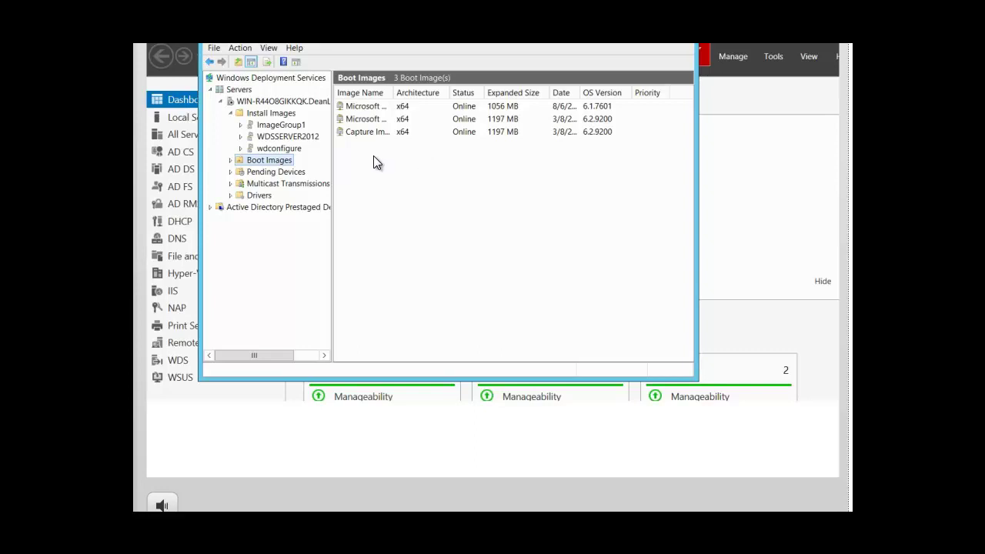
pyautogui.rightClick(270, 166)
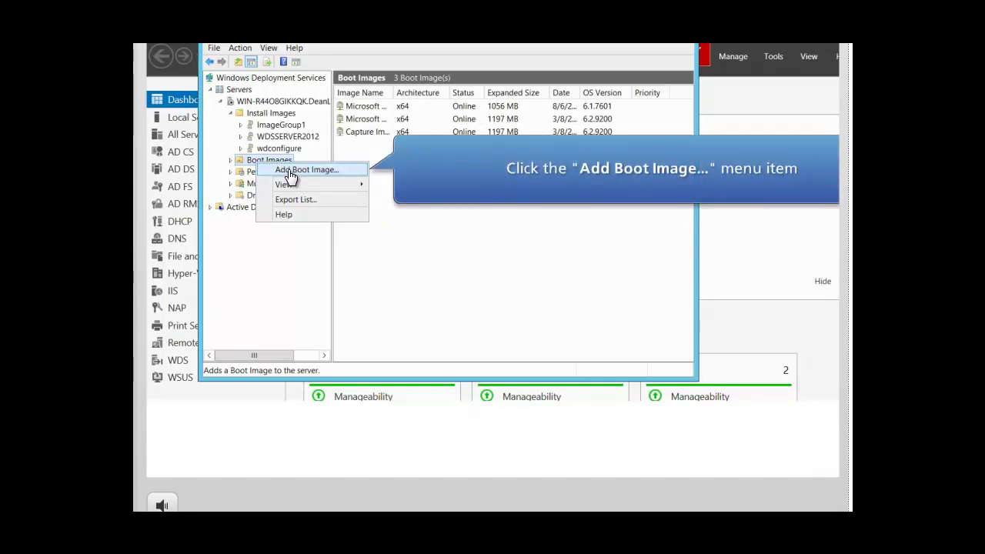
pyautogui.click(291, 170)
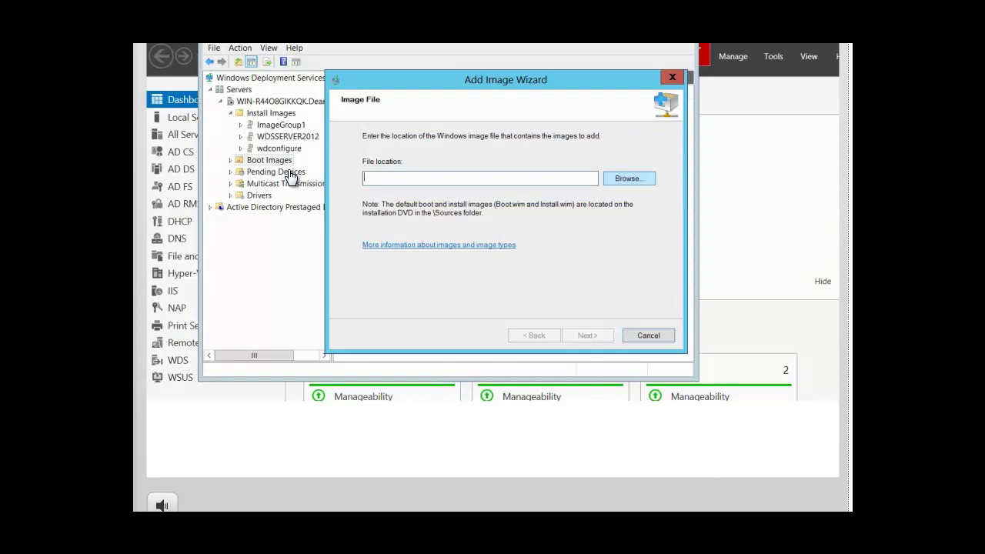
pyautogui.click(627, 182)
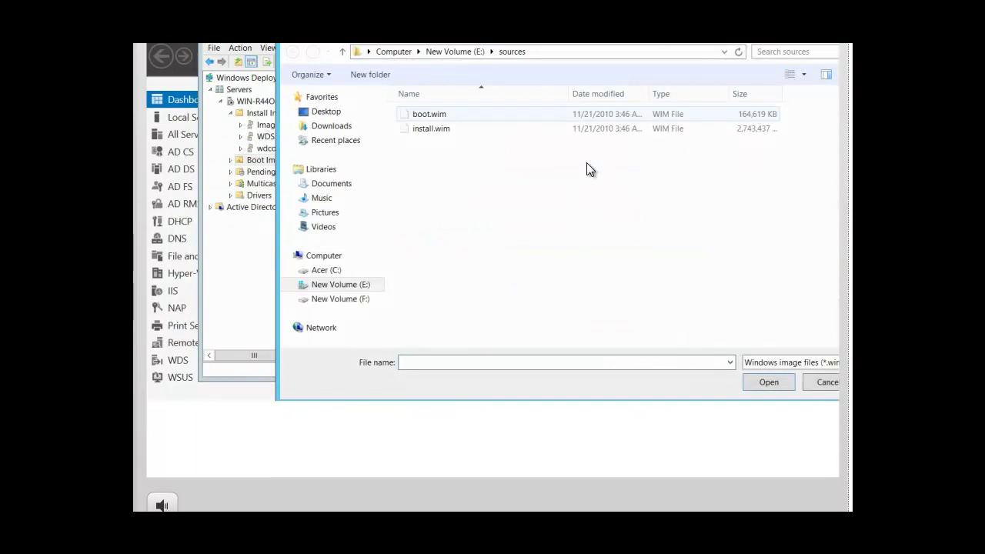
pyautogui.click(429, 117)
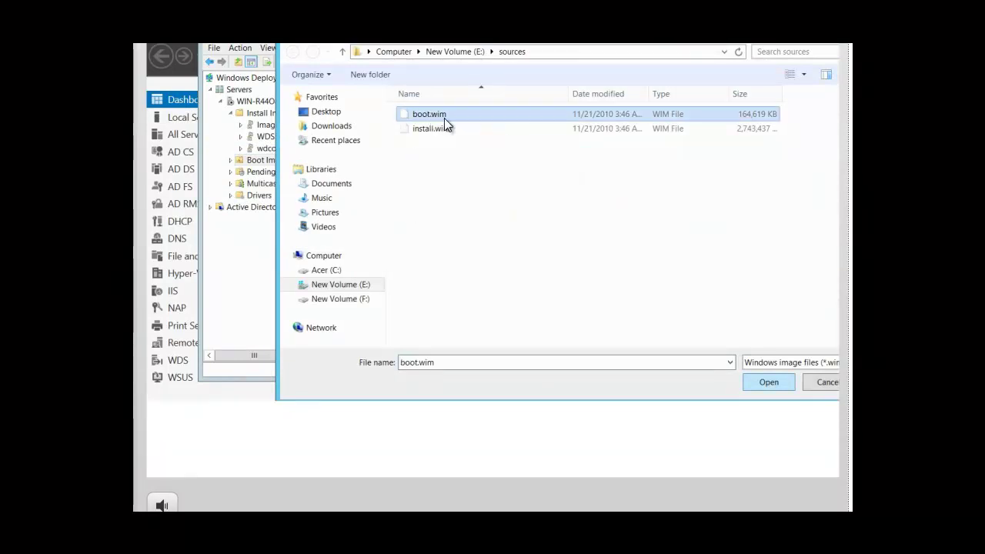
pyautogui.click(764, 383)
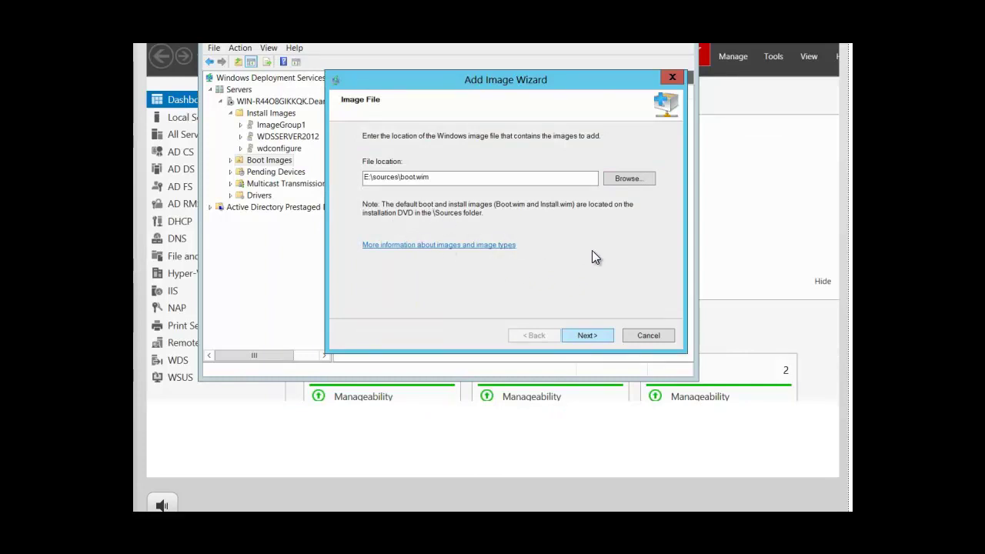
pyautogui.click(587, 337)
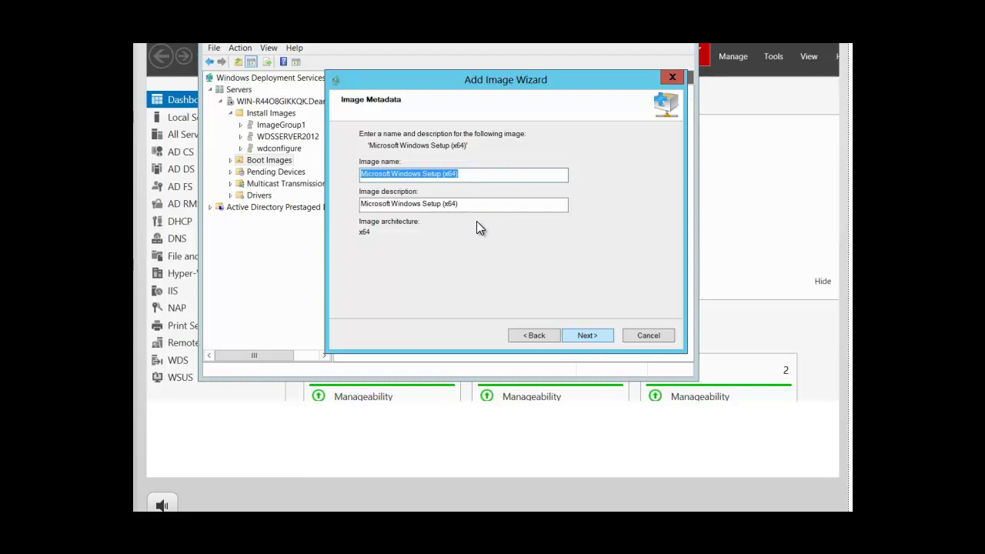
# Accept the default name and description for the boot image, add it to the server and finish the wizard
pyautogui.click(587, 336)
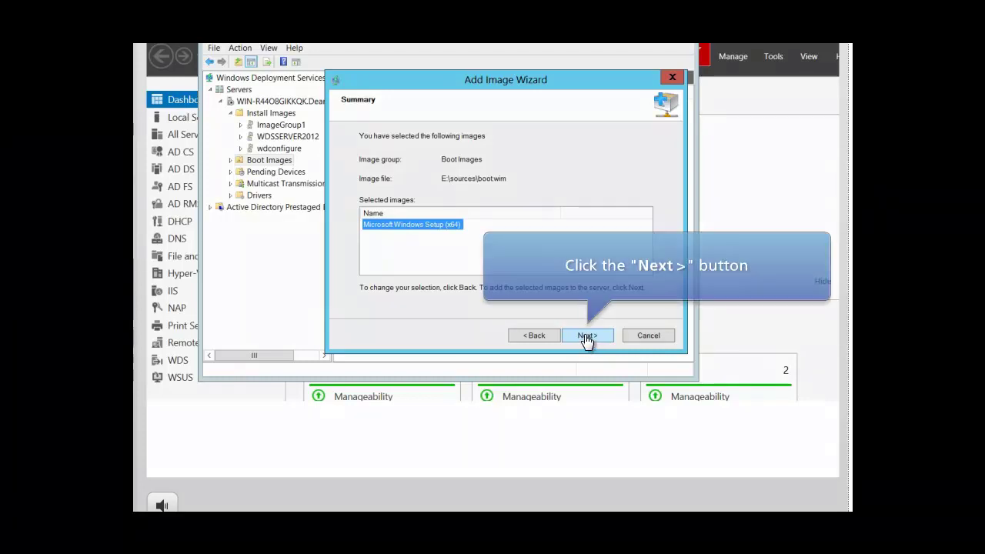
pyautogui.click(587, 337)
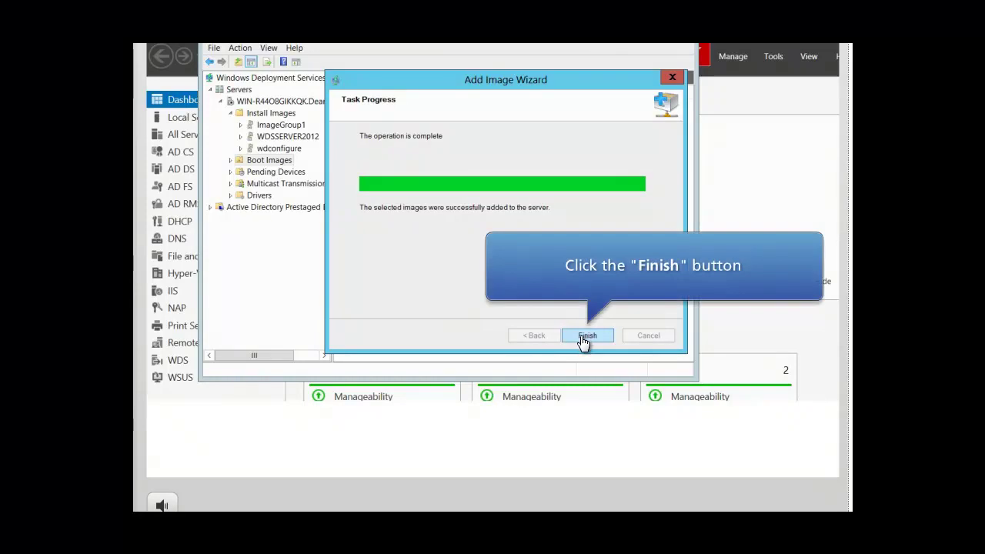
pyautogui.click(583, 338)
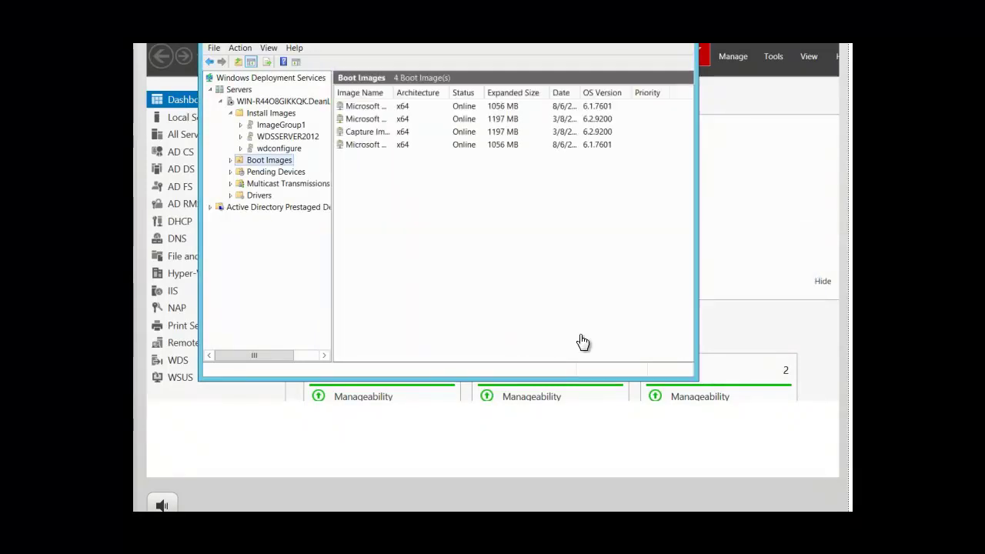